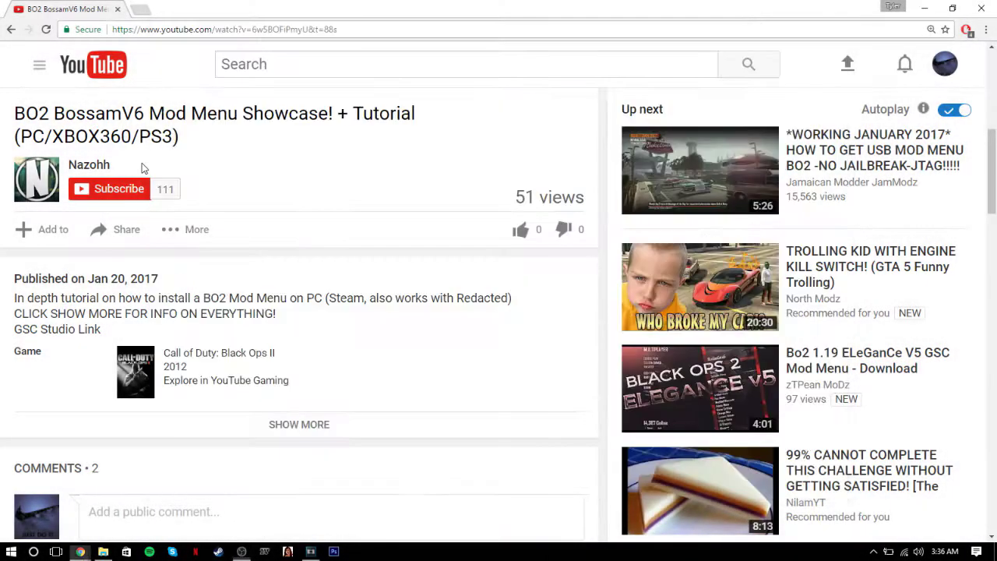
# Subscribe to the BO2 mod menu video's channel and save 'all notifications' for it
pyautogui.click(117, 189)
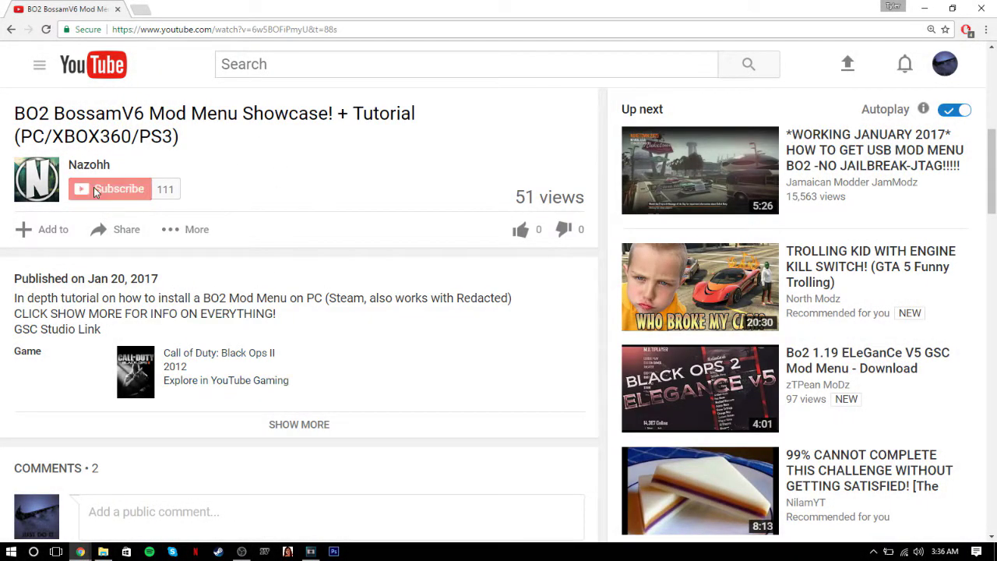
pyautogui.click(169, 191)
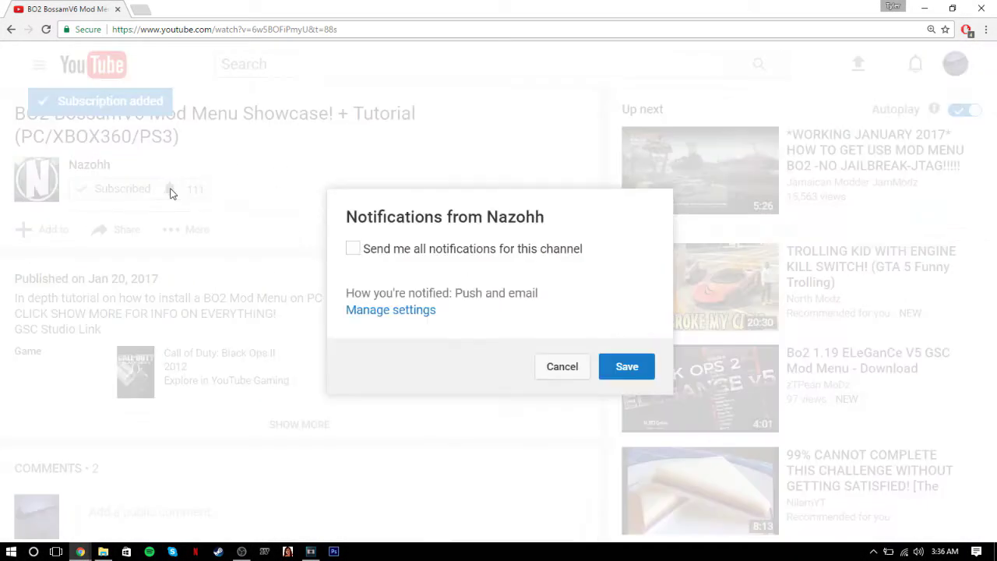
pyautogui.click(354, 249)
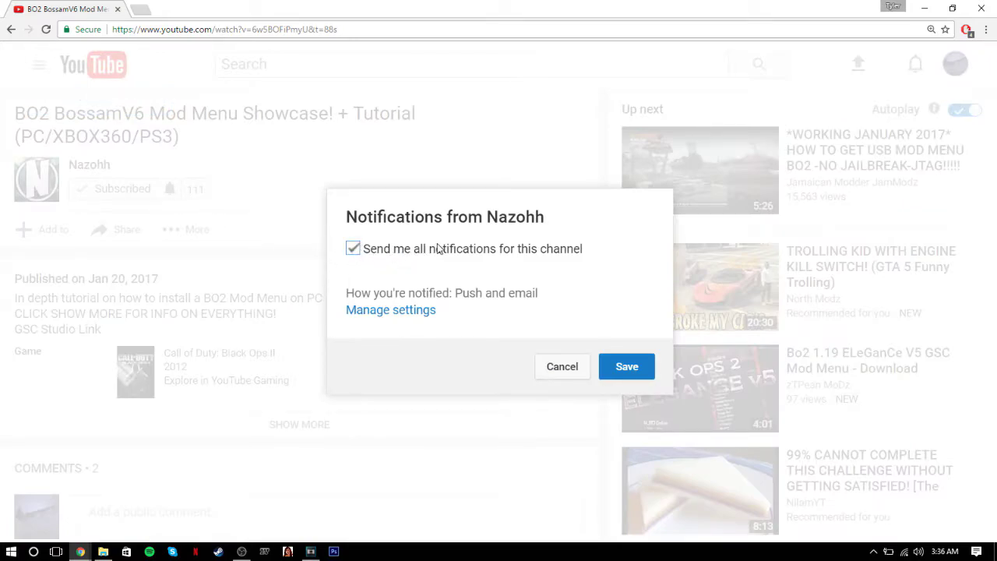
pyautogui.click(623, 368)
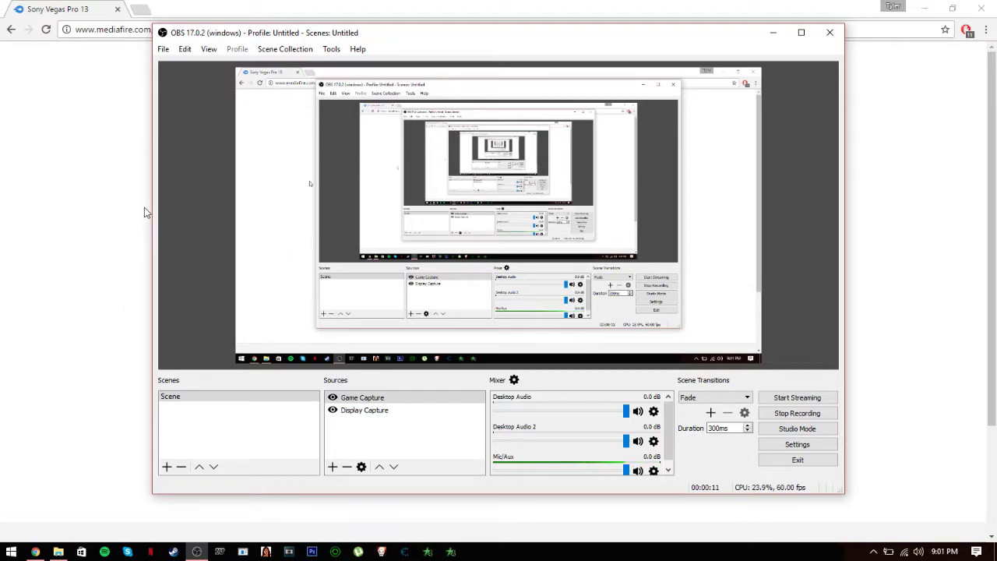
# Bring Chrome's Sony Vegas Pro 13 MediaFire download page in front of OBS
pyautogui.click(56, 220)
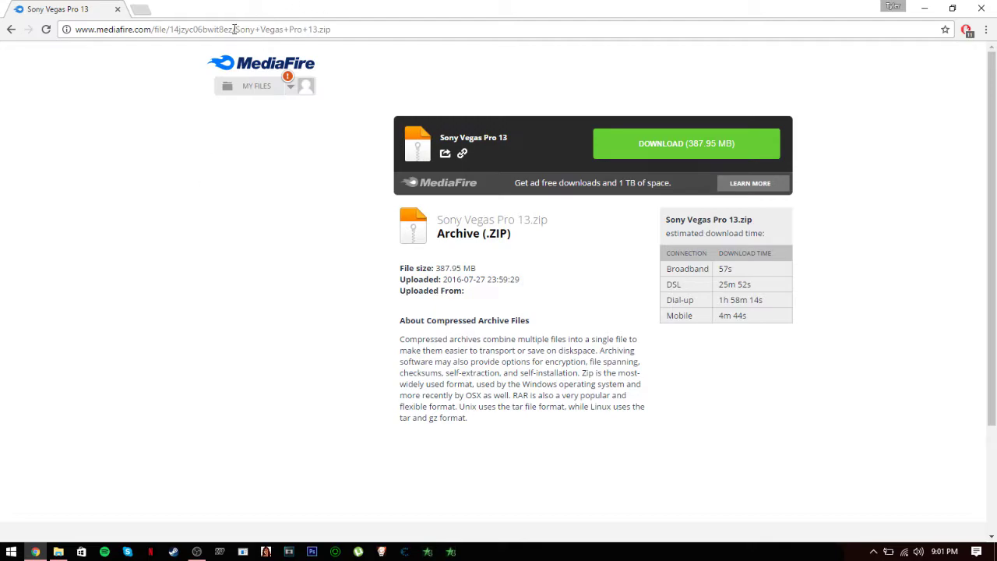
# Copy the MediaFire download page's URL and minimize Chrome
pyautogui.click(134, 30)
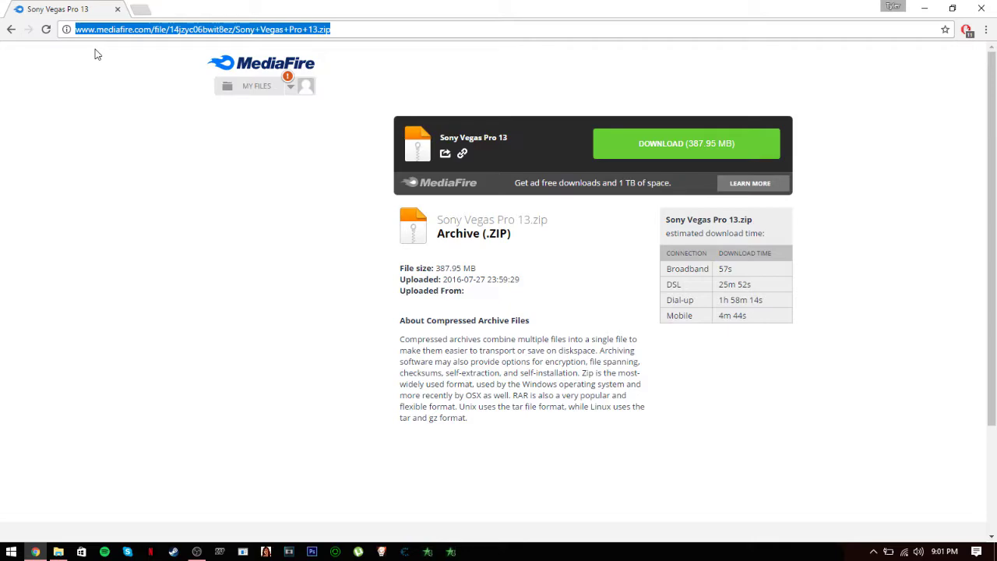
pyautogui.rightClick(276, 31)
pyautogui.click(306, 77)
pyautogui.click(925, 8)
# Minimize OBS and open the Downloads folder in File Explorer
pyautogui.click(773, 32)
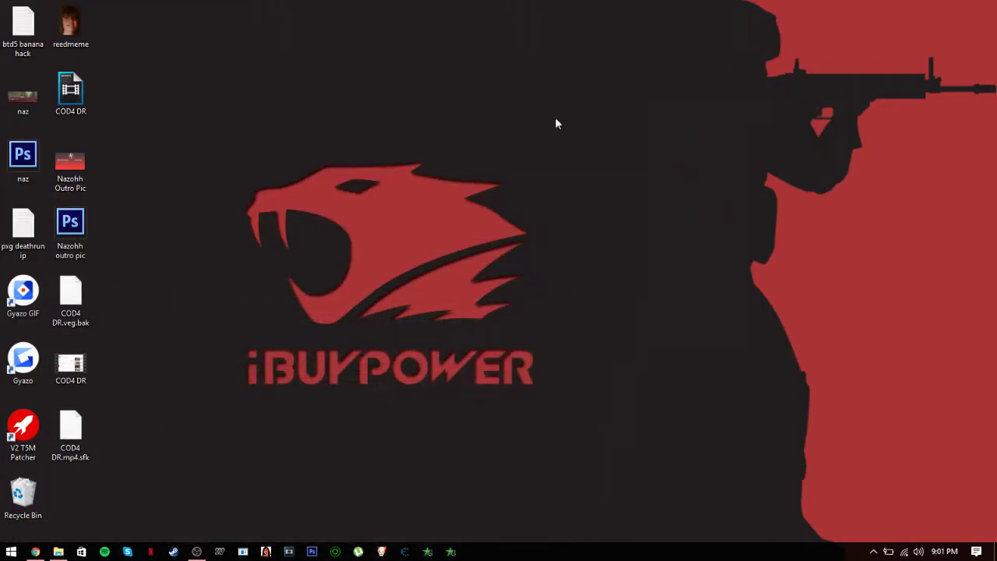
pyautogui.click(59, 552)
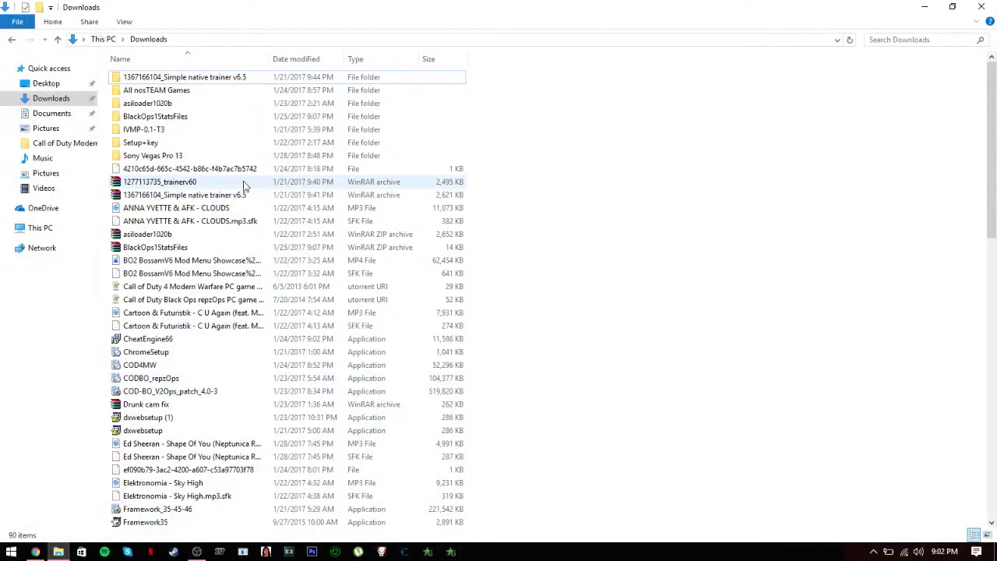
pyautogui.moveTo(991, 125); pyautogui.dragTo(970, 399)
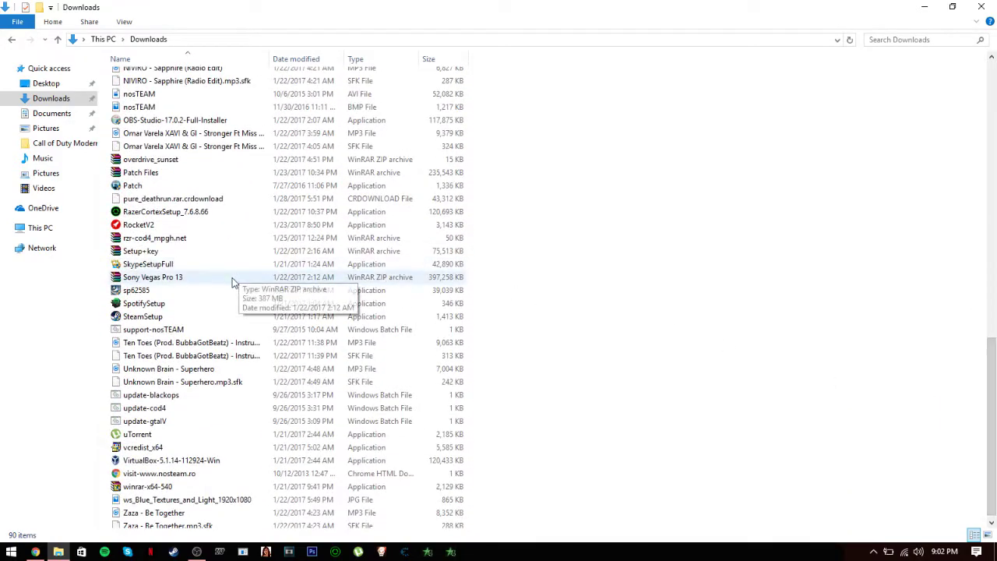
# Extract Sony Vegas Pro 13.zip to 'Sony Vegas Pro 13\', overwriting existing files, and close the report
pyautogui.click(175, 277)
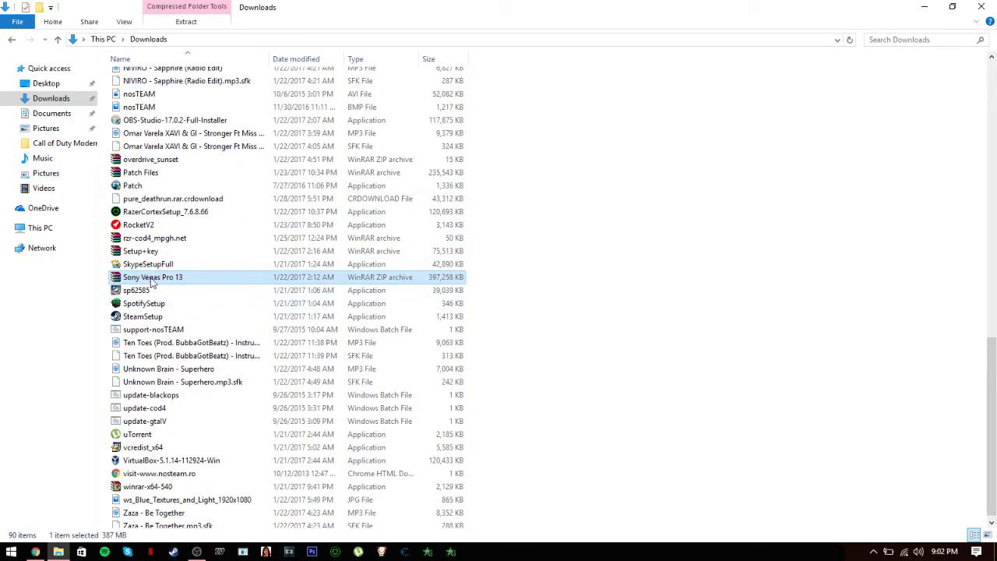
pyautogui.rightClick(153, 284)
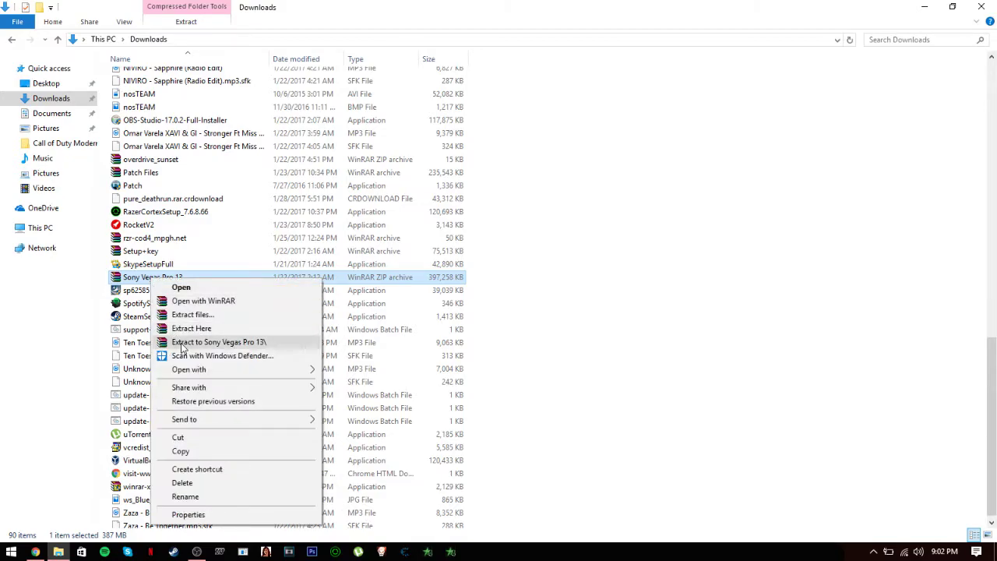
pyautogui.click(203, 343)
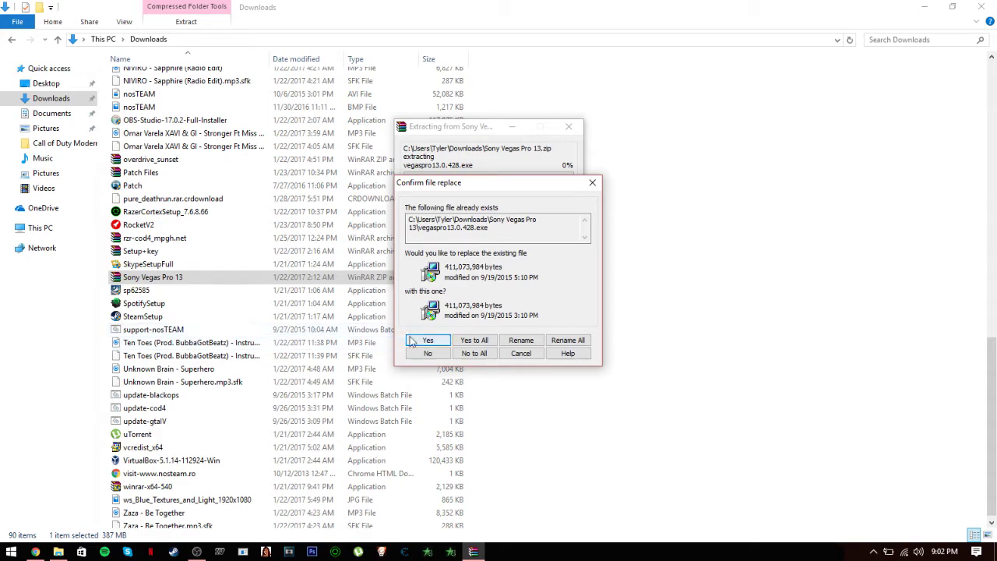
pyautogui.click(460, 342)
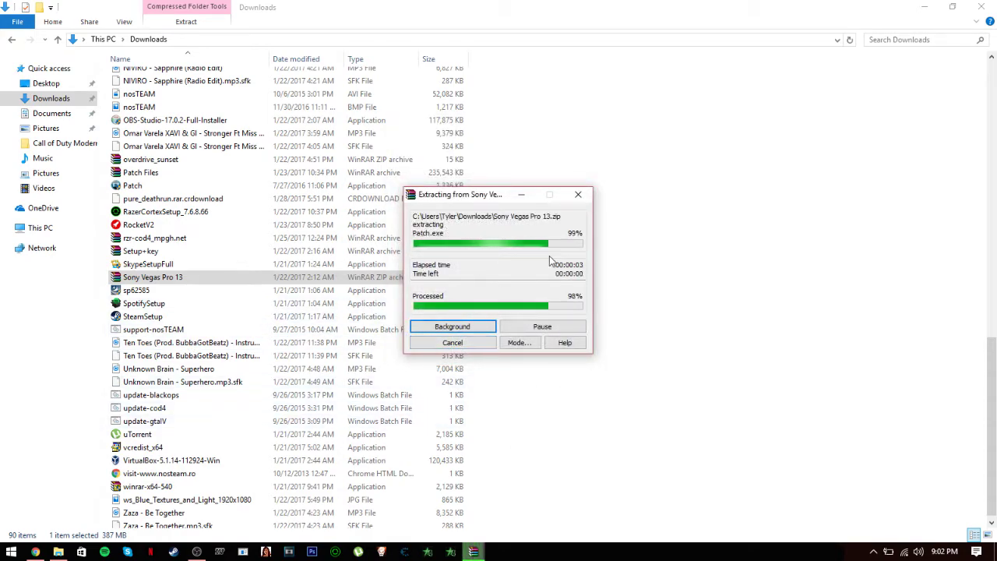
pyautogui.click(418, 317)
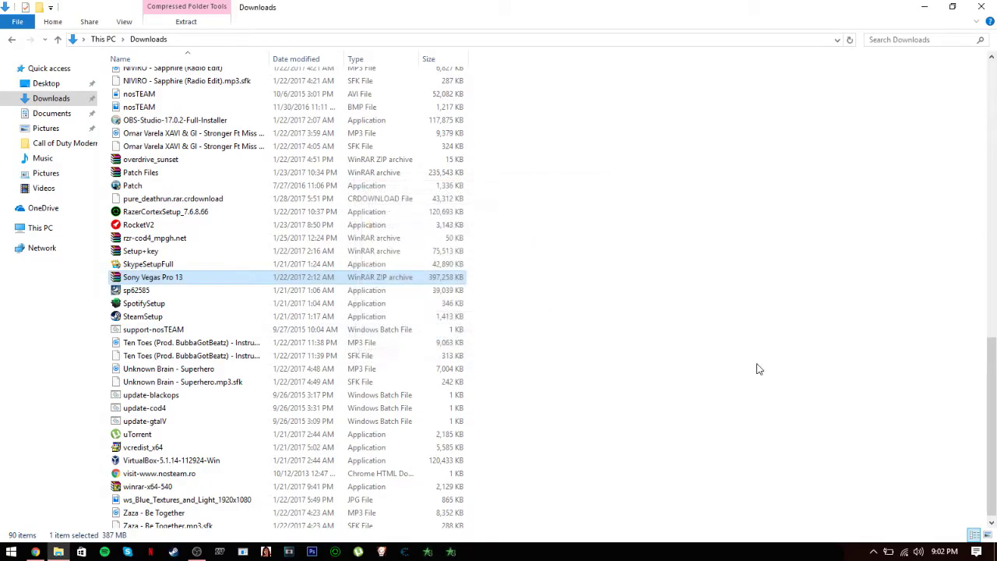
# Open the extracted Sony Vegas Pro 13 folder, peek into Patch KHG, and go back
pyautogui.moveTo(986, 421)
pyautogui.mouseDown()
pyautogui.moveTo(987, 151)
pyautogui.moveTo(987, 421)
pyautogui.mouseUp()
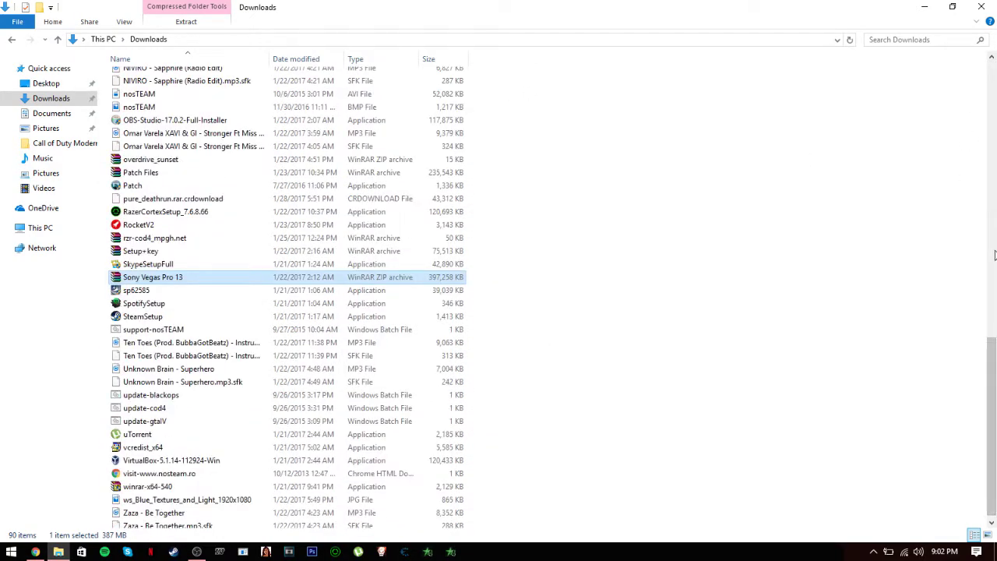
pyautogui.scroll(12, 982, 366)
pyautogui.scroll(6, 981, 366)
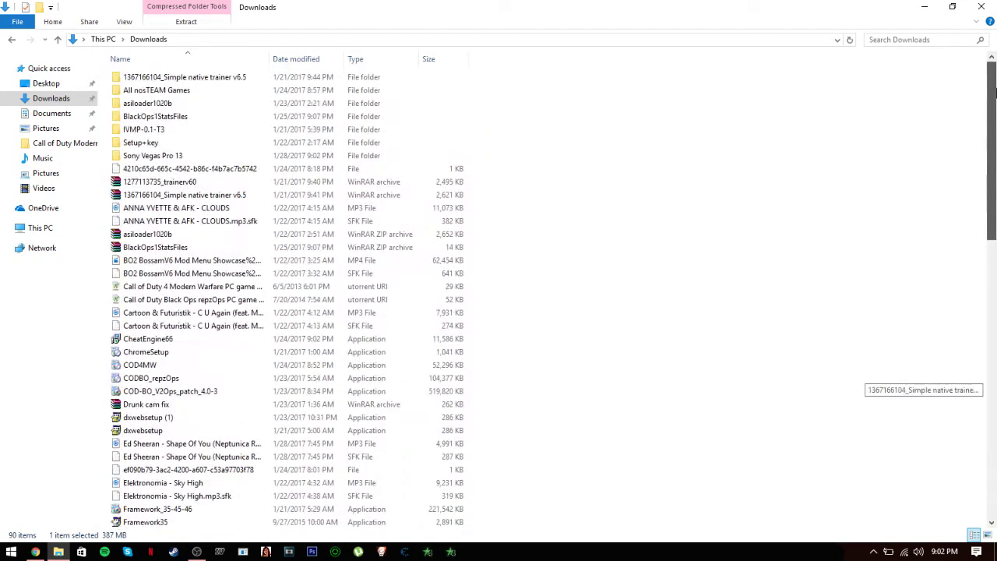
pyautogui.doubleClick(195, 157)
pyautogui.doubleClick(156, 79)
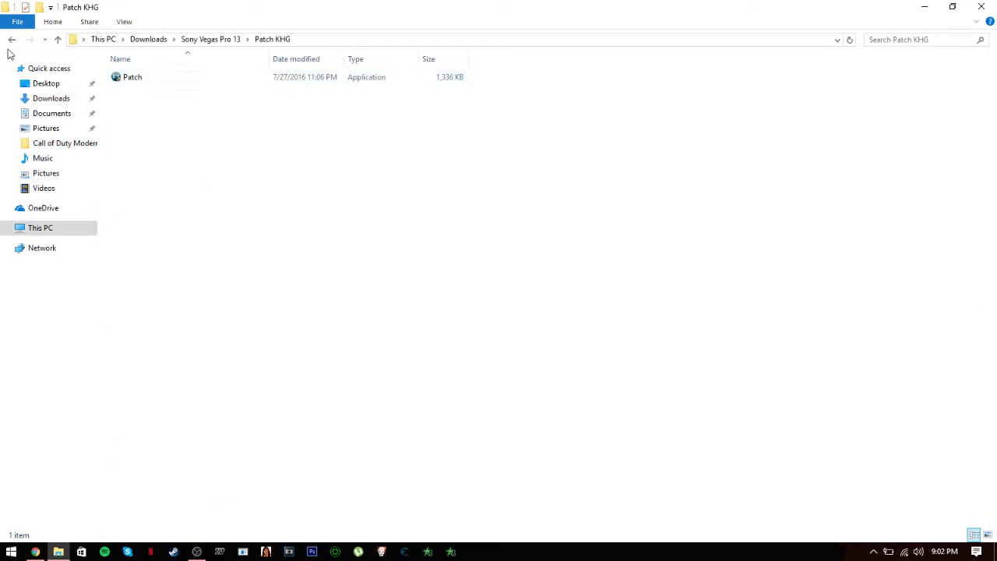
pyautogui.click(12, 39)
pyautogui.moveTo(278, 209)
pyautogui.mouseDown()
pyautogui.moveTo(117, 72)
pyautogui.moveTo(165, 158)
pyautogui.mouseUp()
# Select the vegaspro13.0.428 installer and check its right-click run options
pyautogui.click(145, 104)
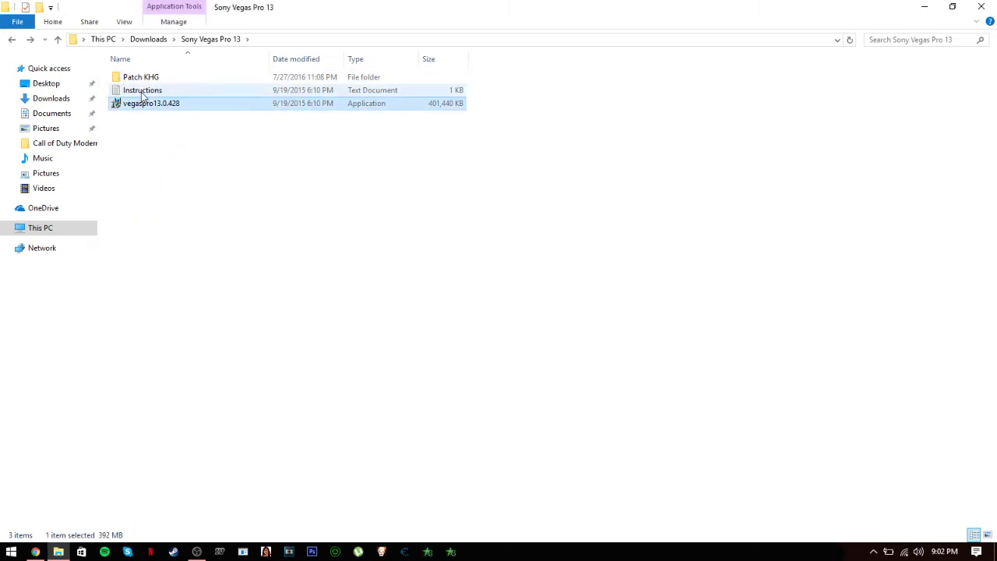
pyautogui.click(144, 78)
pyautogui.click(148, 106)
pyautogui.rightClick(154, 109)
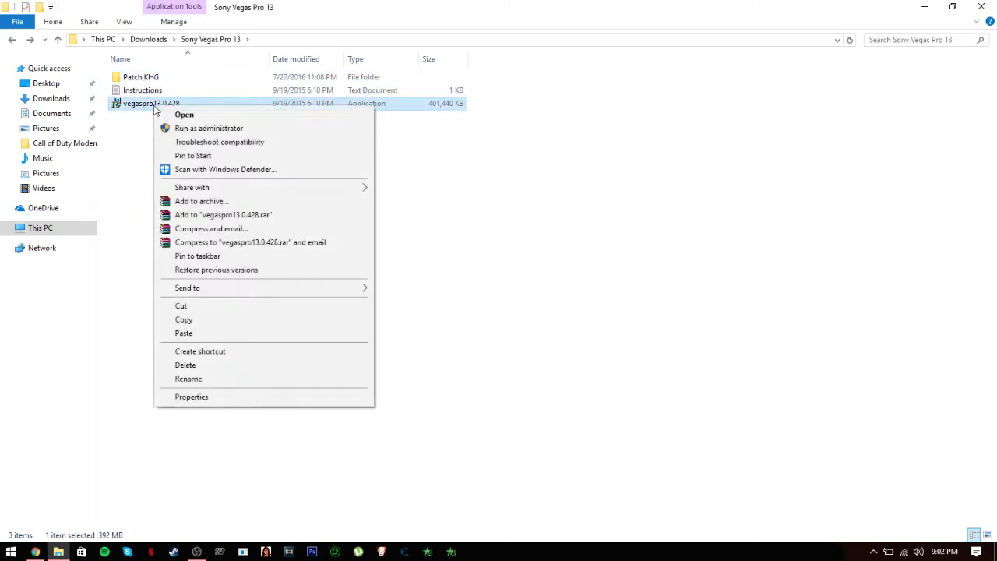
pyautogui.click(156, 112)
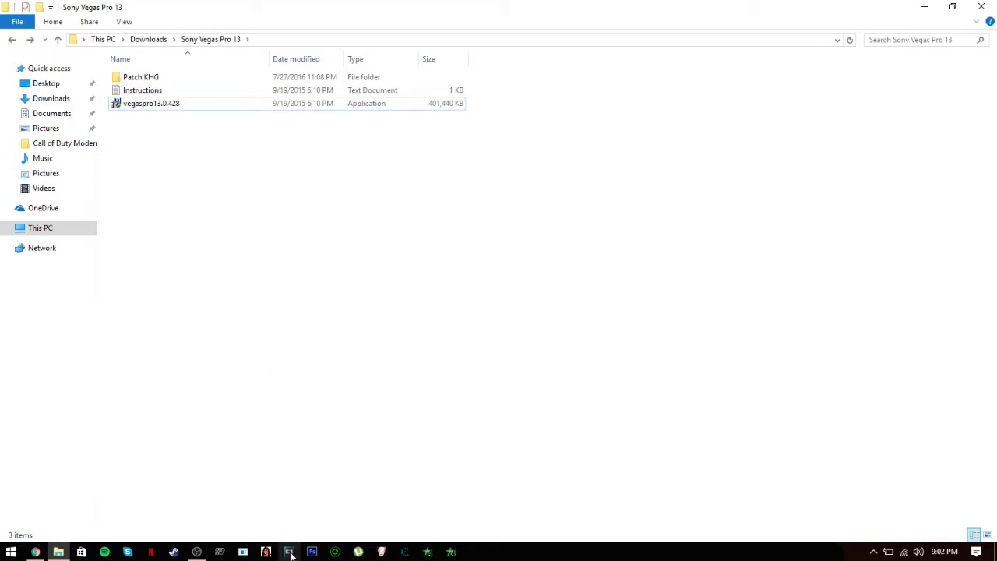
pyautogui.click(212, 104)
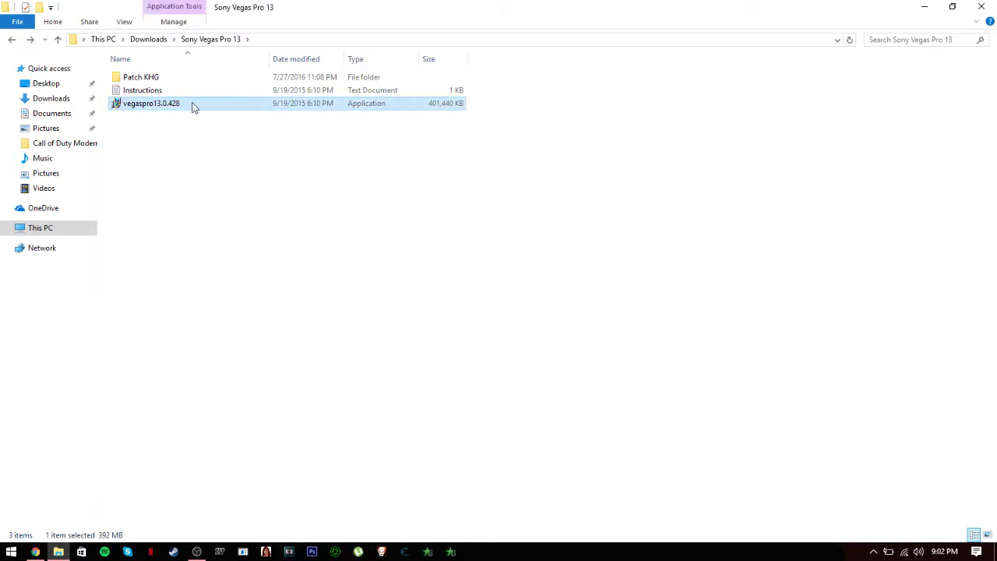
pyautogui.rightClick(194, 108)
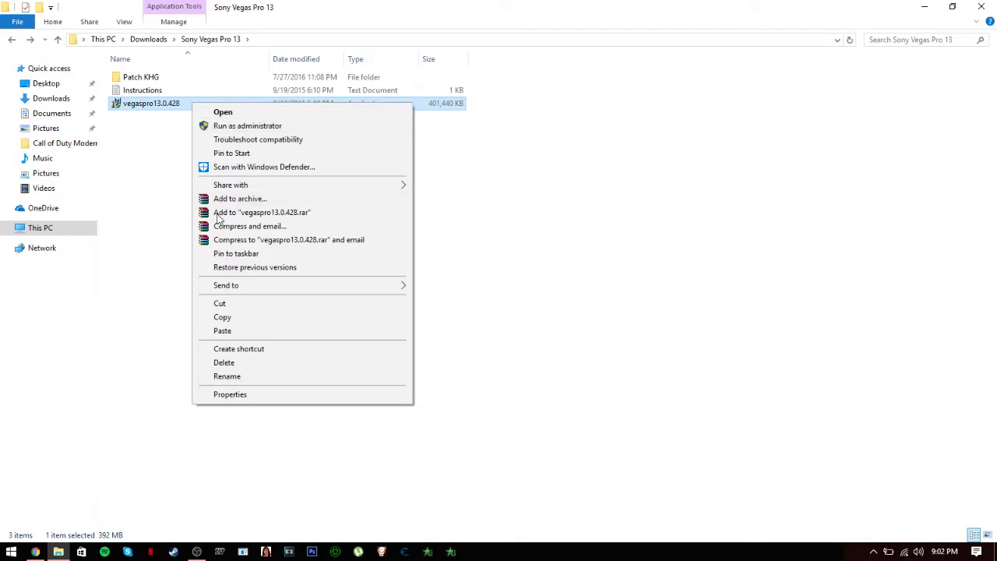
pyautogui.click(163, 203)
pyautogui.click(165, 113)
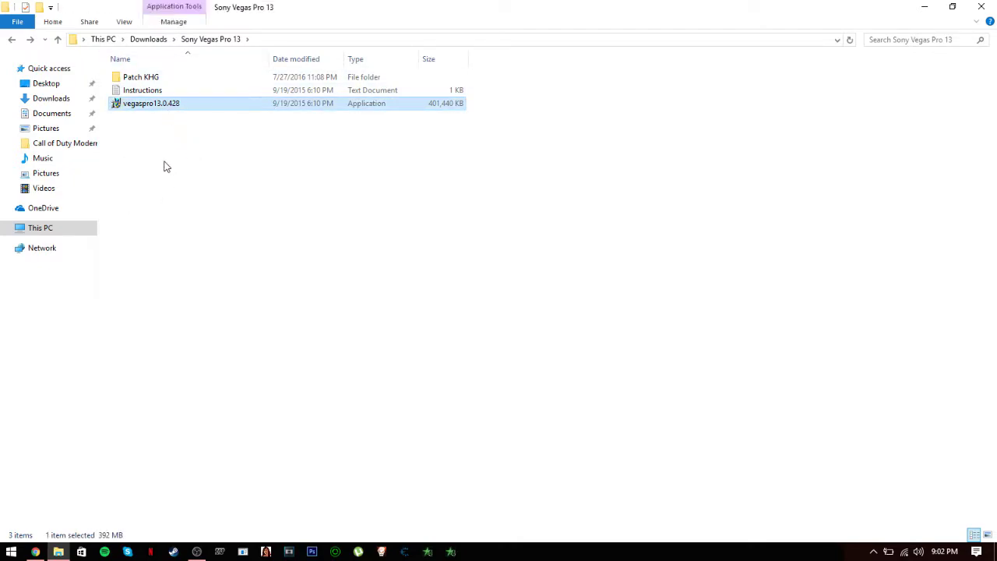
pyautogui.click(161, 166)
pyautogui.click(173, 110)
# Run the Patch application in Patch KHG as administrator
pyautogui.doubleClick(140, 77)
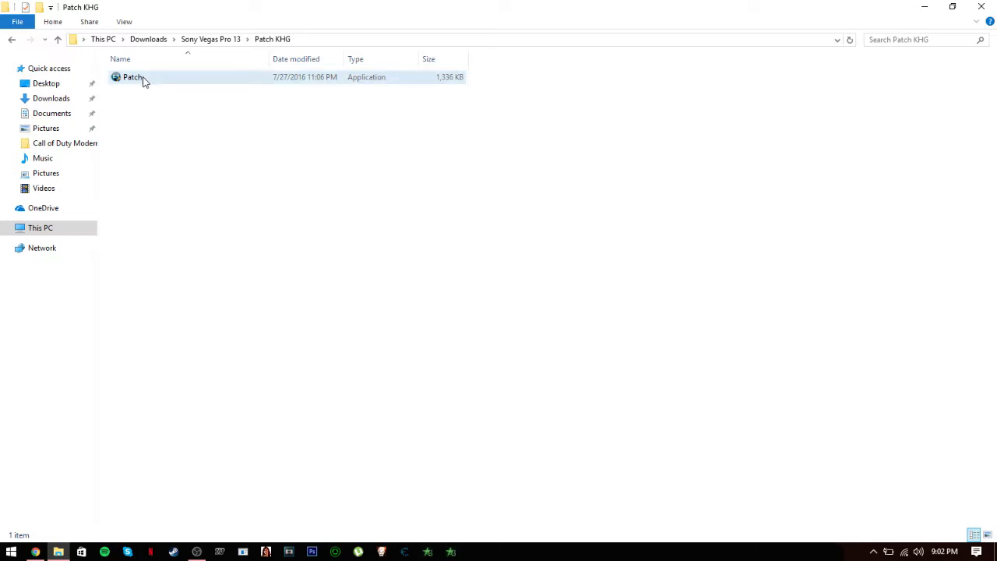
pyautogui.click(143, 78)
pyautogui.click(12, 39)
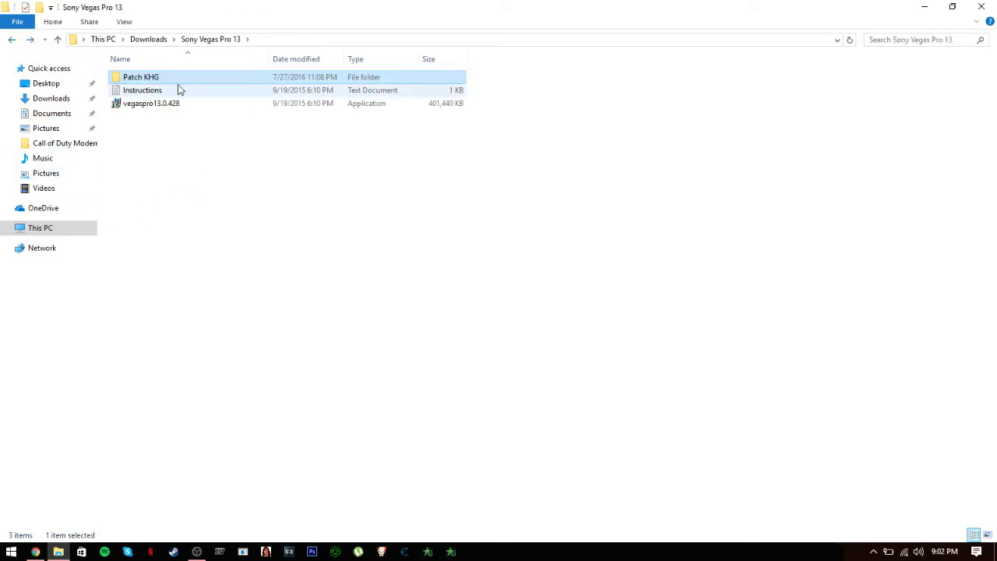
pyautogui.doubleClick(159, 77)
pyautogui.click(139, 81)
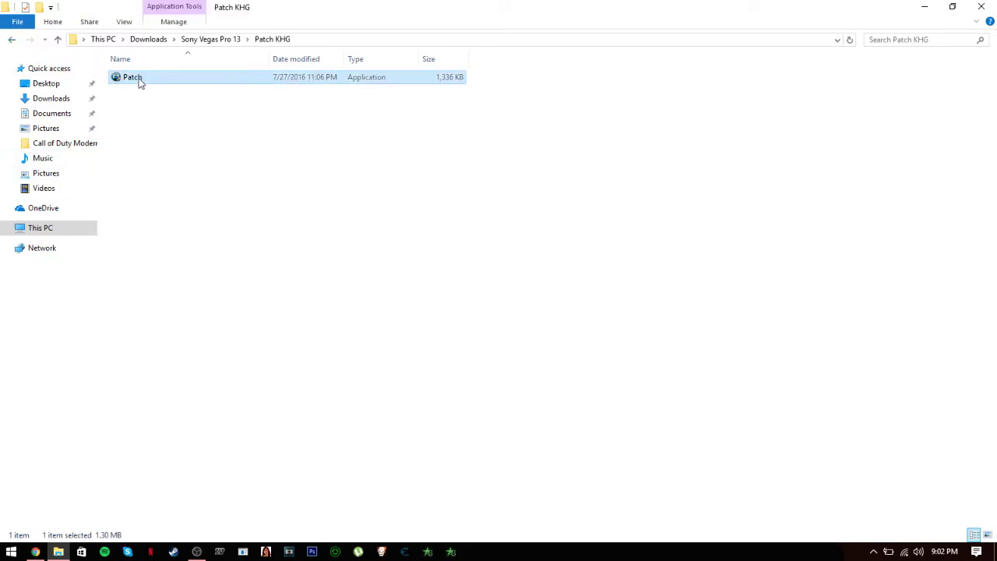
pyautogui.rightClick(139, 81)
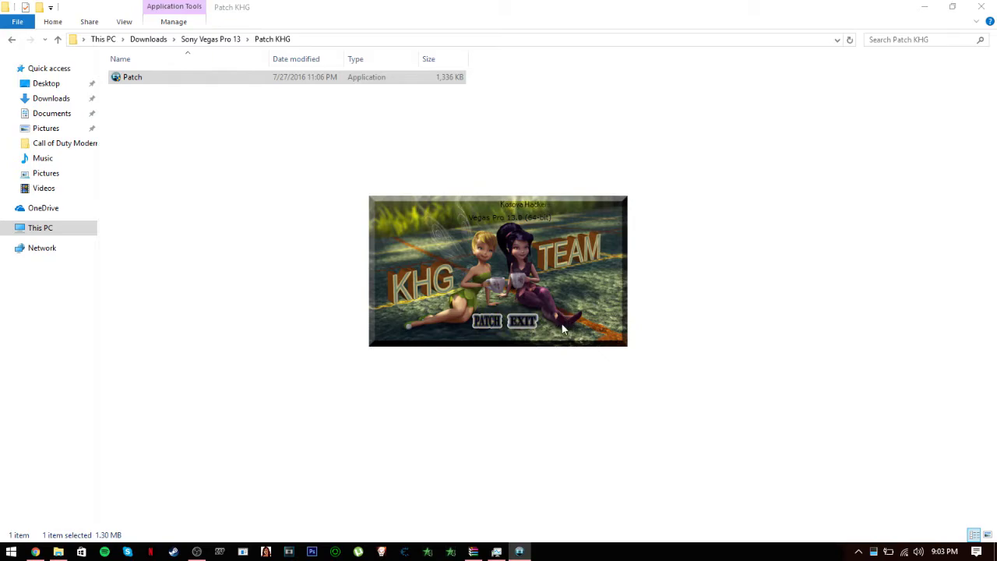
# Exit the KHG patch, then close WinRAR and Task Manager to reveal the desktop
pyautogui.click(522, 321)
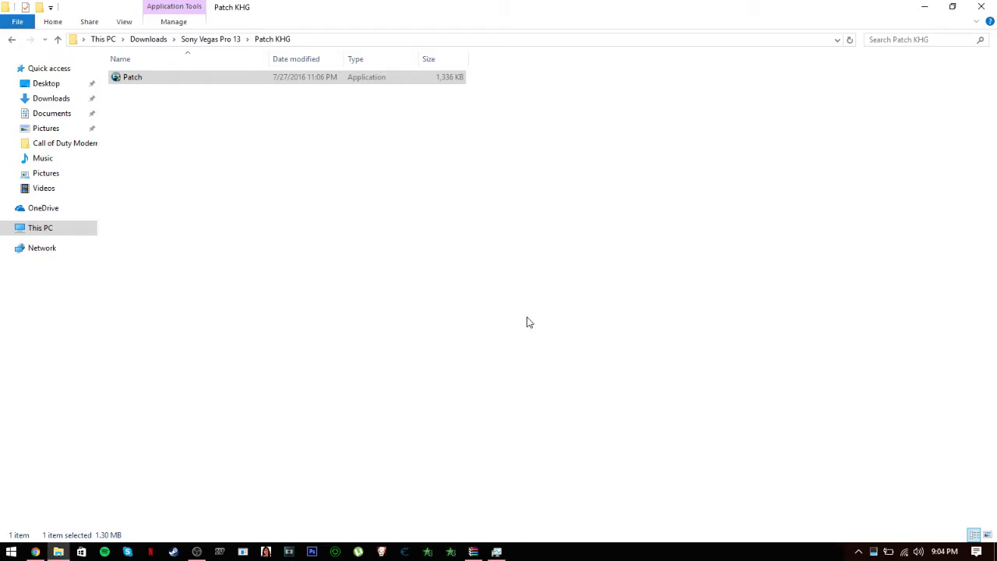
pyautogui.hotkey('ctrl', 'shift', 'Escape')
pyautogui.click(925, 6)
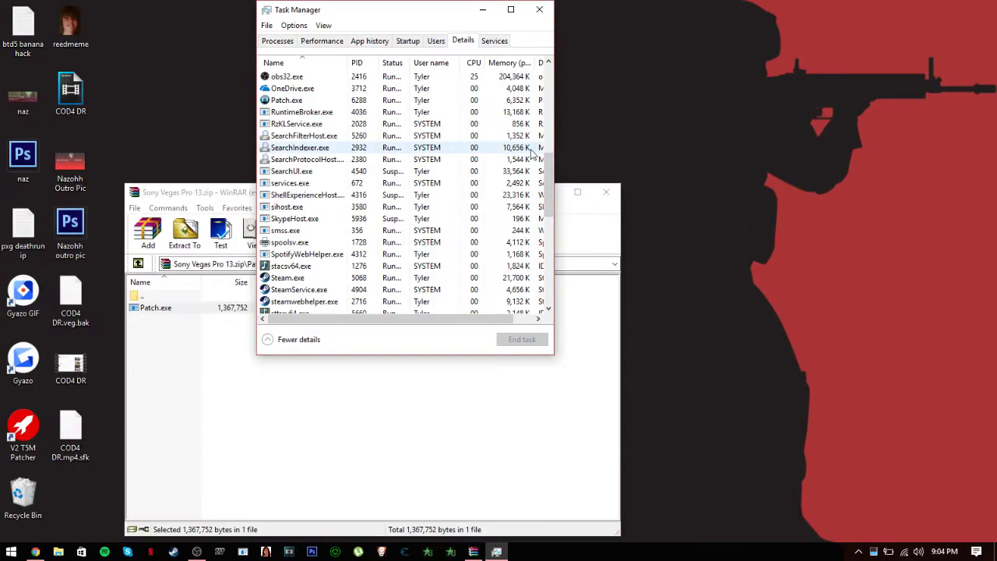
pyautogui.click(605, 193)
pyautogui.click(539, 9)
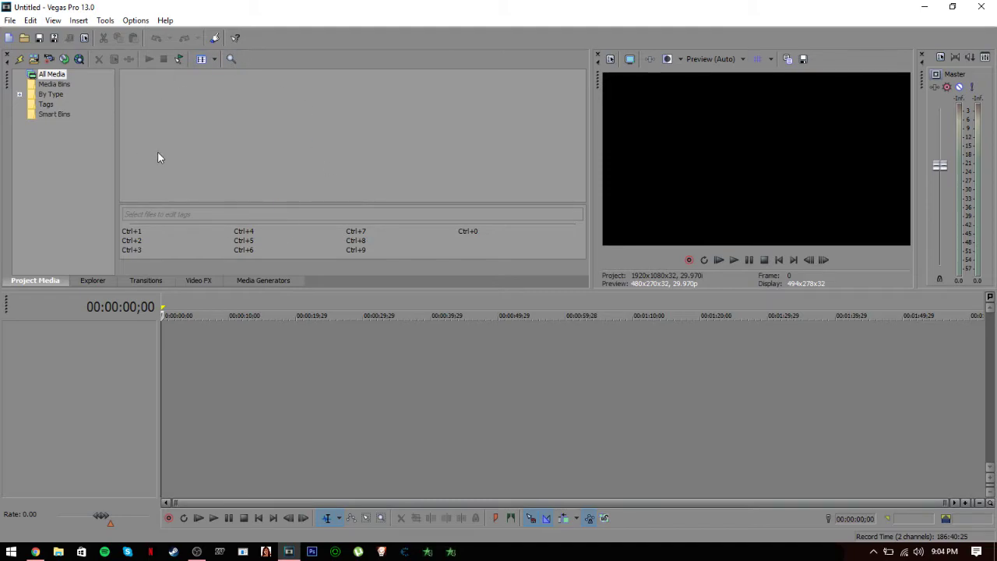
# Look over the File menu of Vegas Pro 13's empty Untitled 1920x1080 project
pyautogui.click(10, 20)
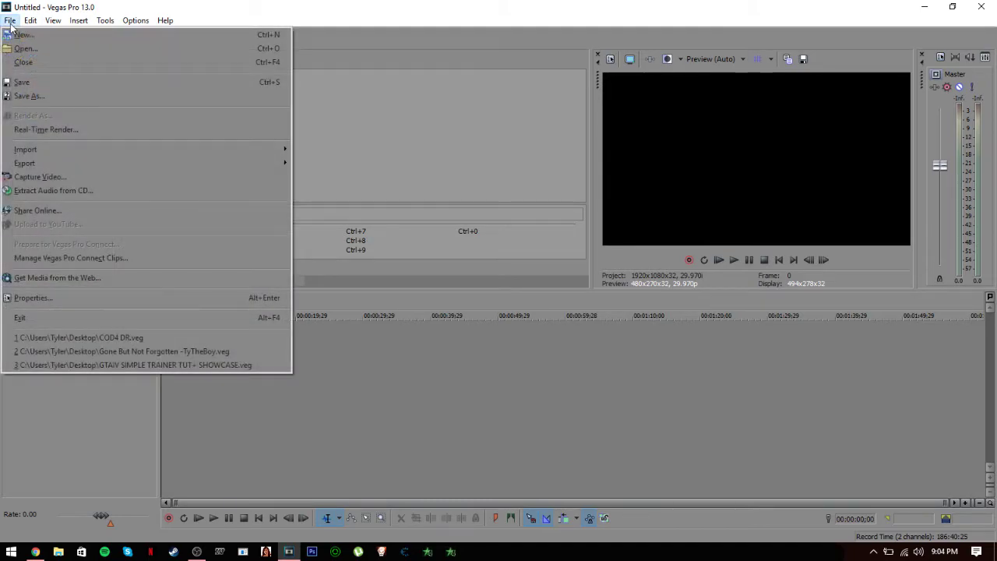
pyautogui.click(10, 21)
pyautogui.click(10, 22)
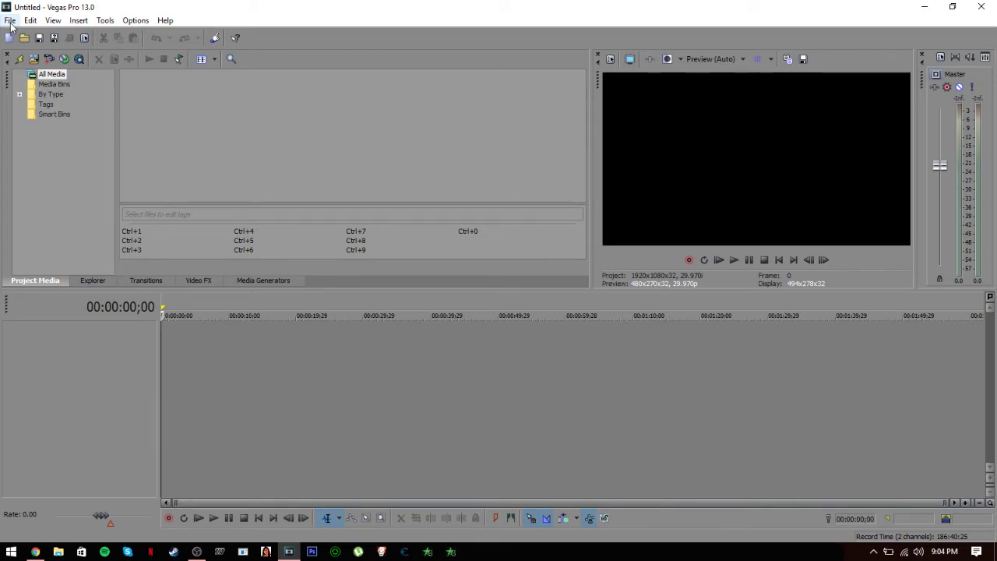
pyautogui.click(10, 22)
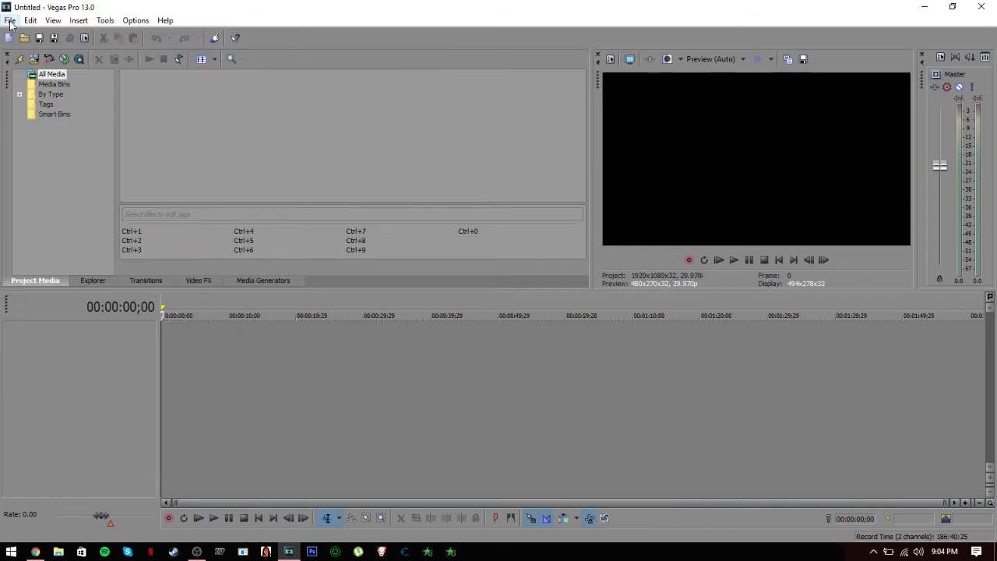